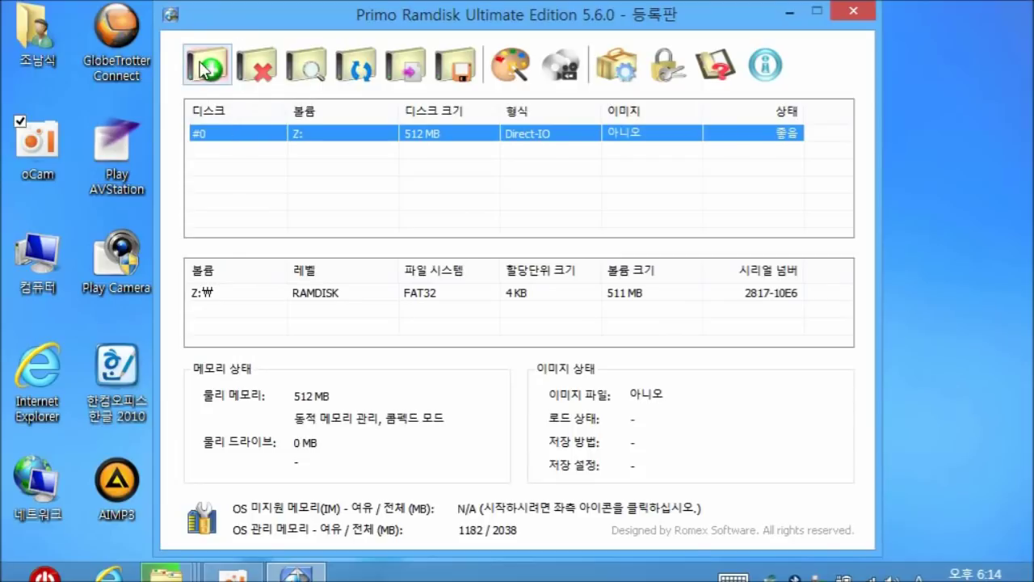
# Start a new disk from new settings, with a size of 512 MB and the SCSI disk type, keeping drive letter Y:.
pyautogui.click(206, 71)
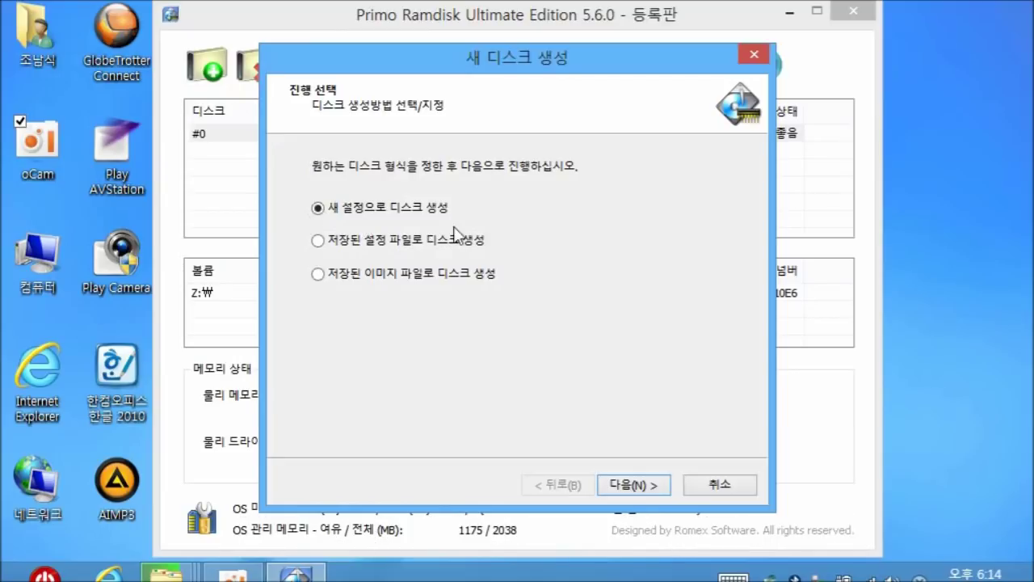
pyautogui.click(645, 485)
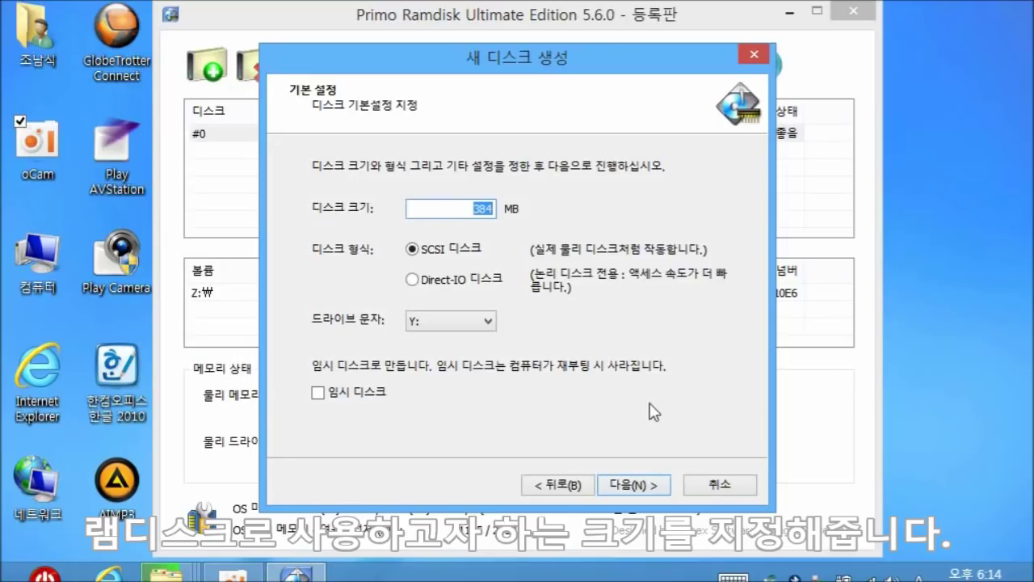
pyautogui.press('Num_Lock')
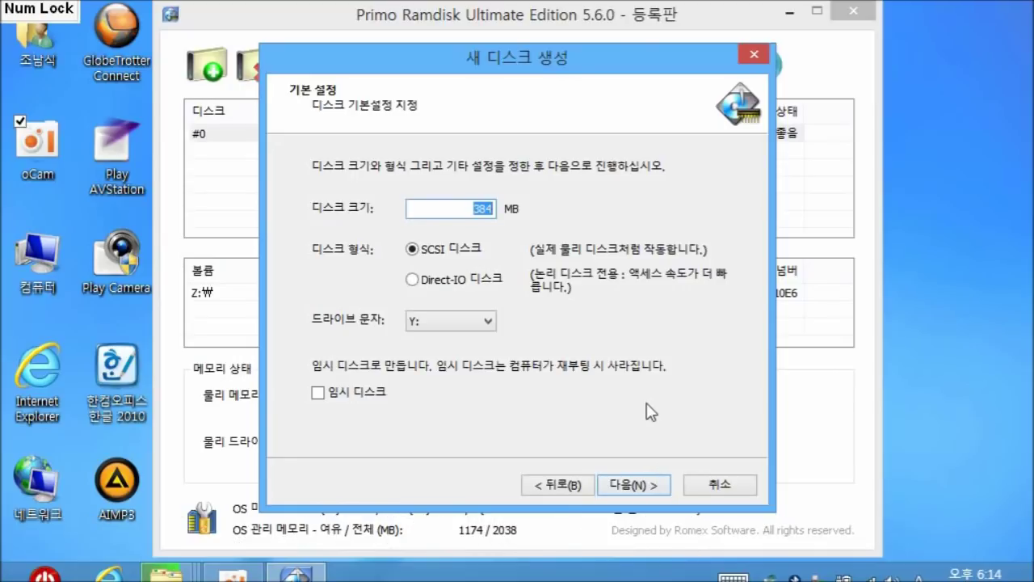
pyautogui.write('512')
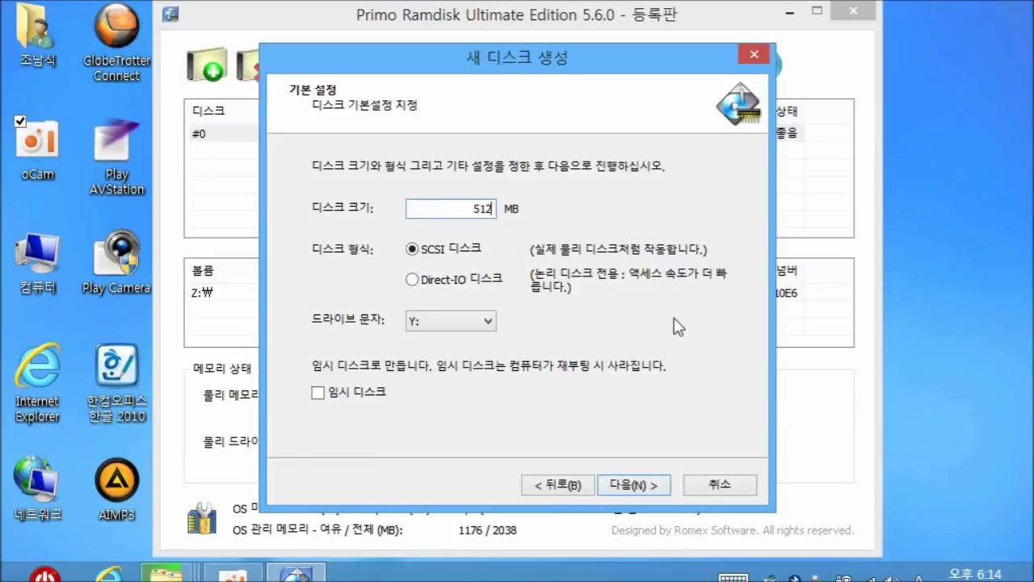
pyautogui.click(460, 255)
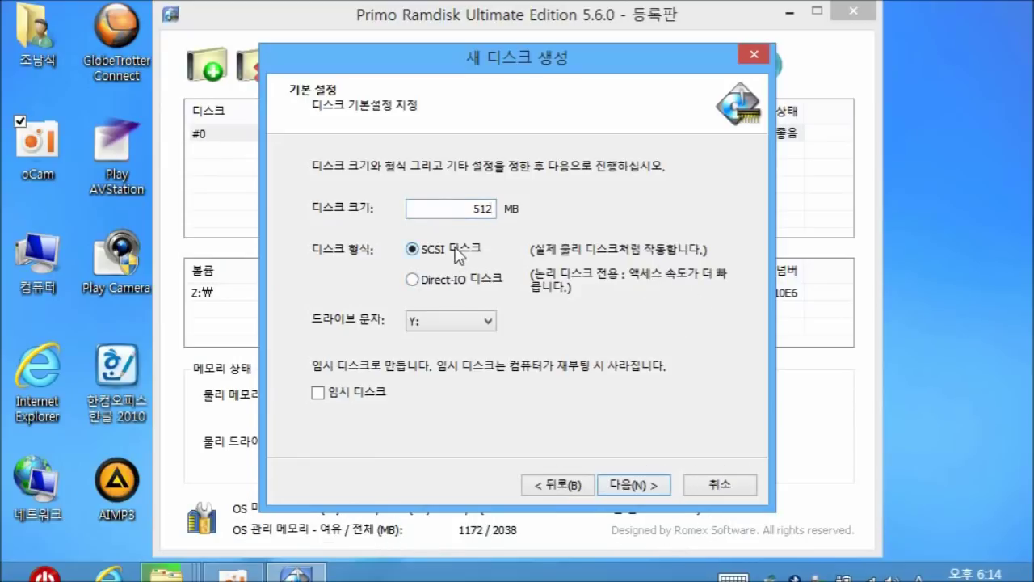
pyautogui.click(626, 485)
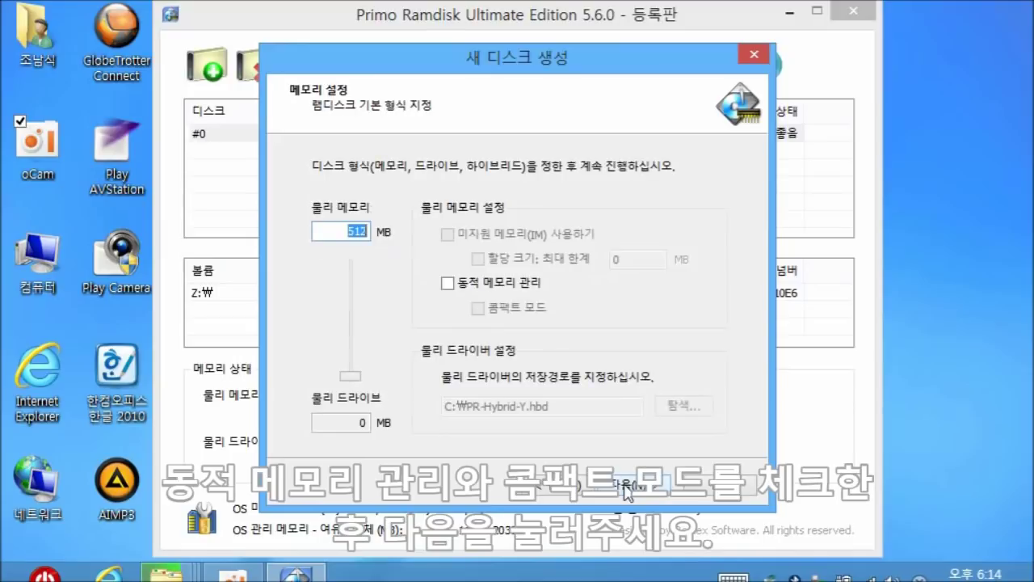
# Enable dynamic memory management and compact mode for the disk, and accept the default FAT32 file system settings.
pyautogui.click(488, 285)
pyautogui.click(488, 309)
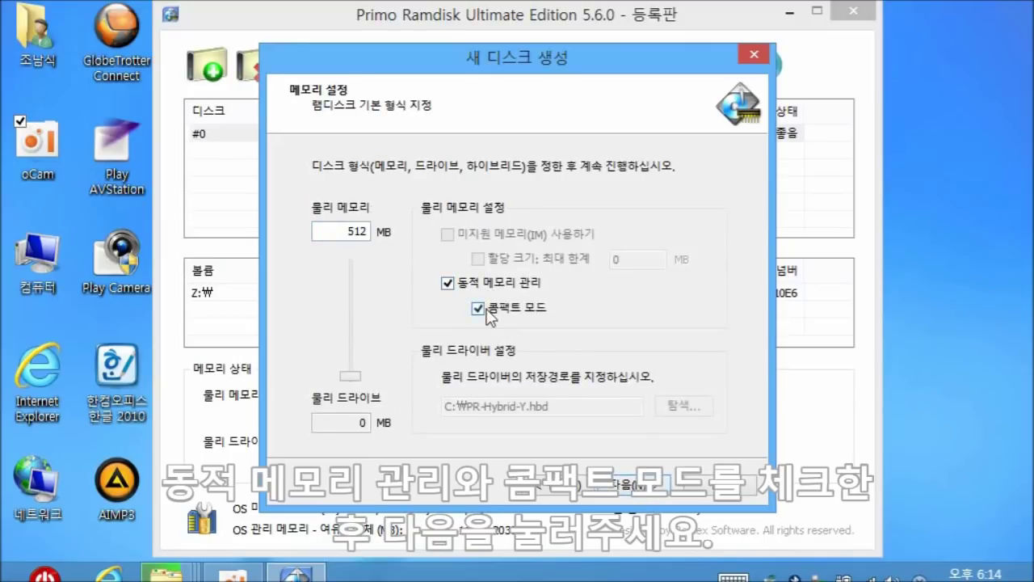
pyautogui.click(641, 491)
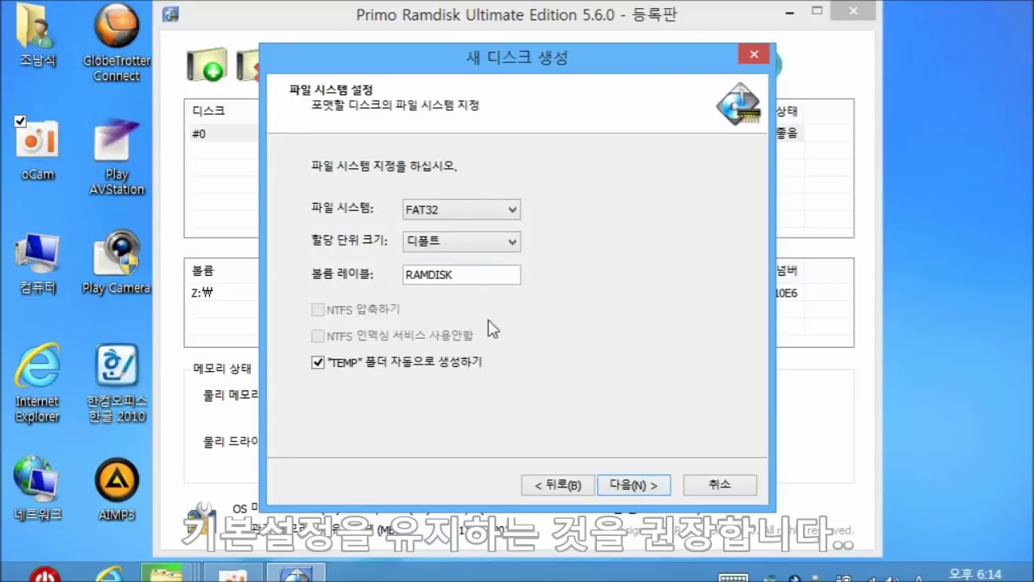
pyautogui.click(644, 487)
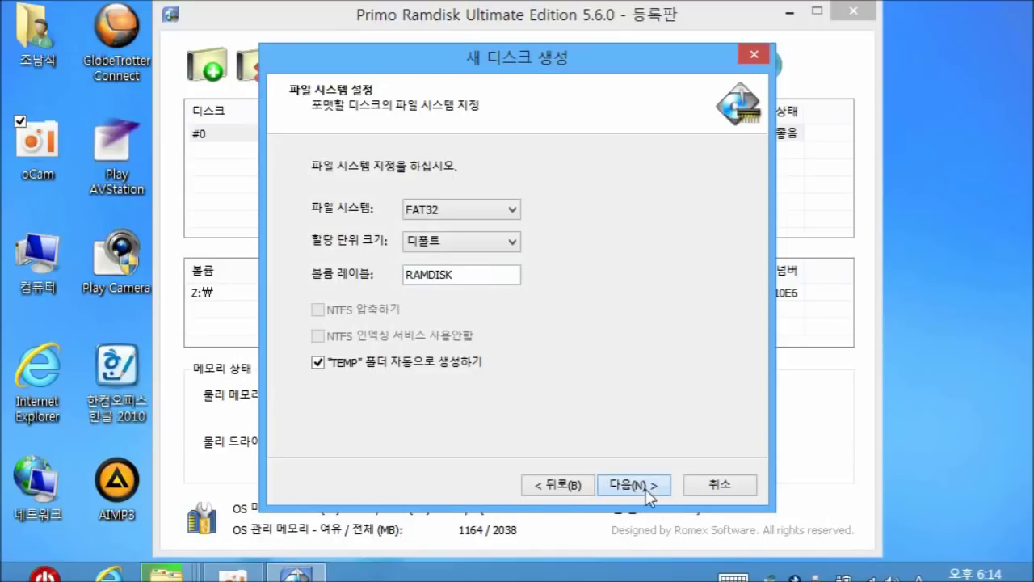
# Enable user-defined folder creation and add a folder named temp_ie1.
pyautogui.click(318, 211)
pyautogui.click(461, 239)
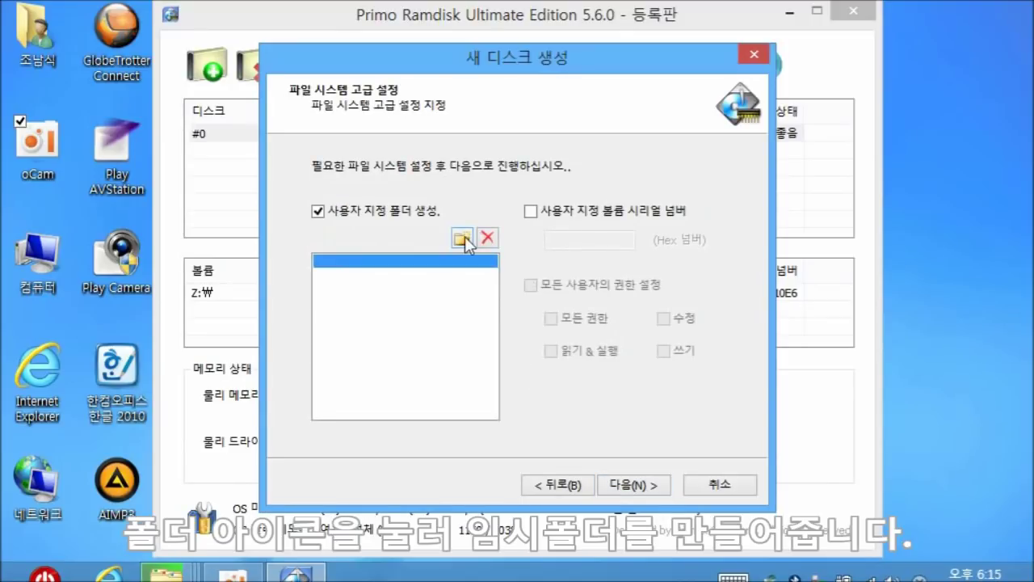
pyautogui.write('t')
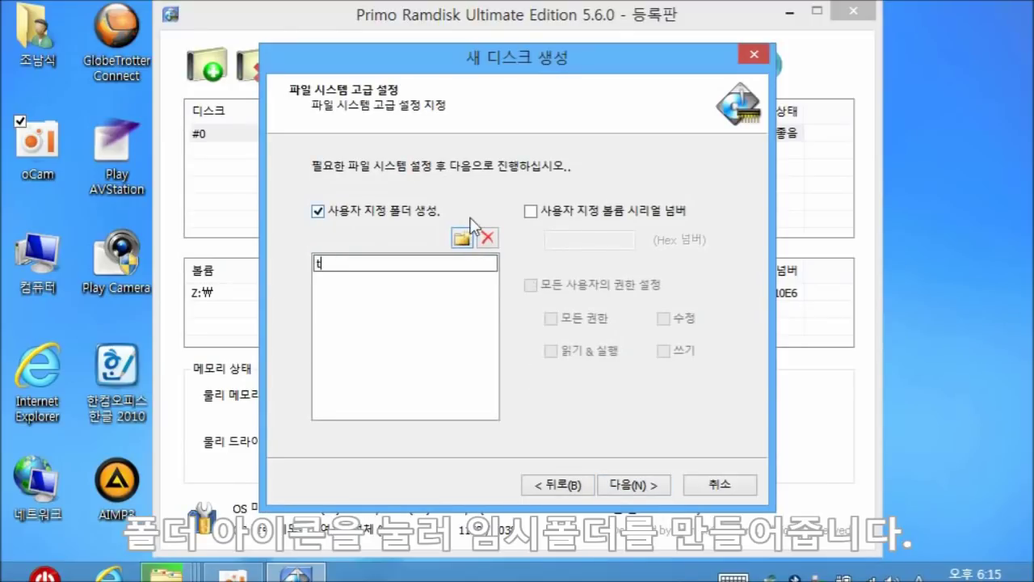
pyautogui.write('emp')
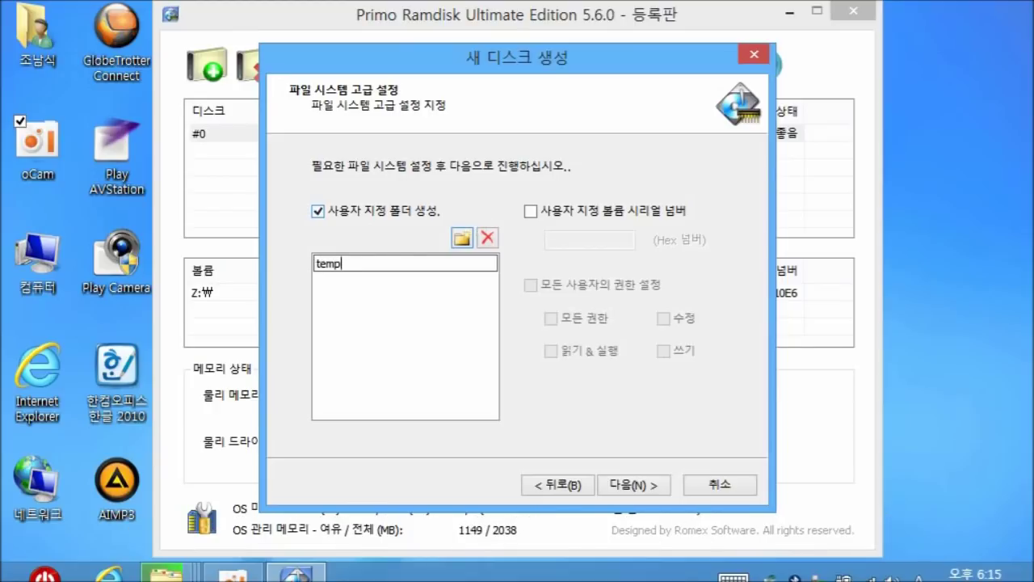
pyautogui.write('_ie')
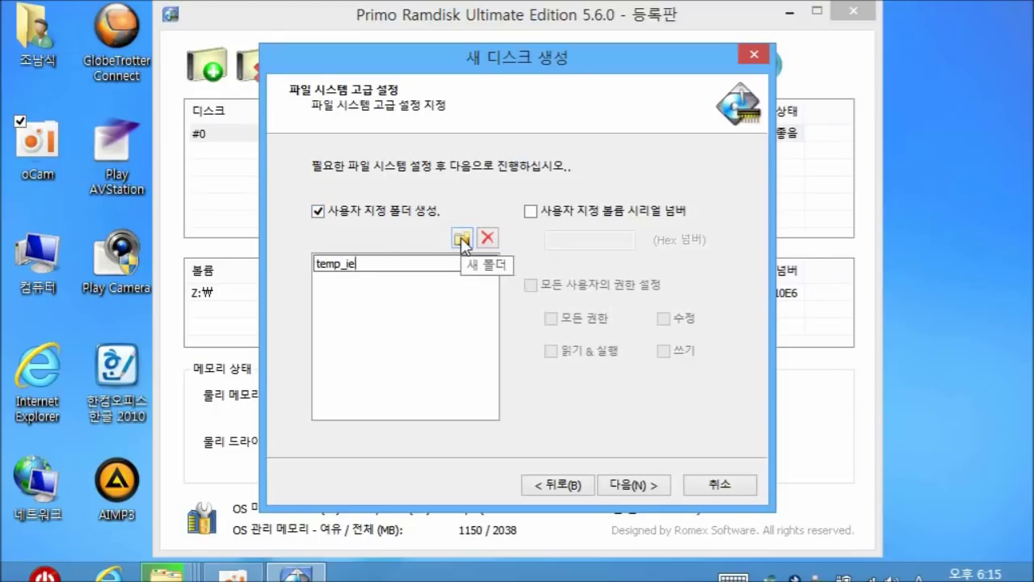
pyautogui.press('Num_Lock')
pyautogui.write('1')
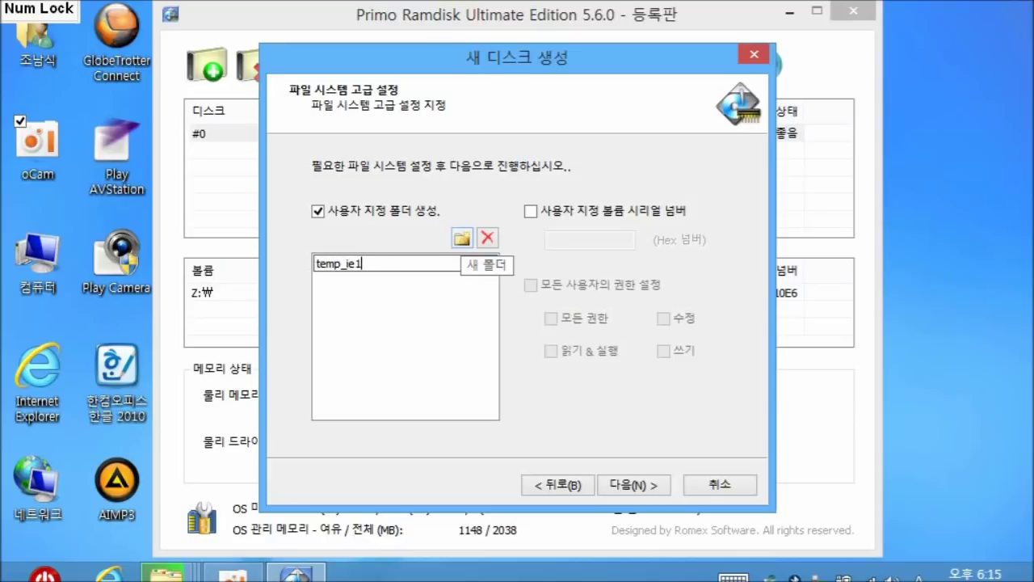
pyautogui.press('Return')
# Add a second user-defined folder named temp_ie2.
pyautogui.click(466, 242)
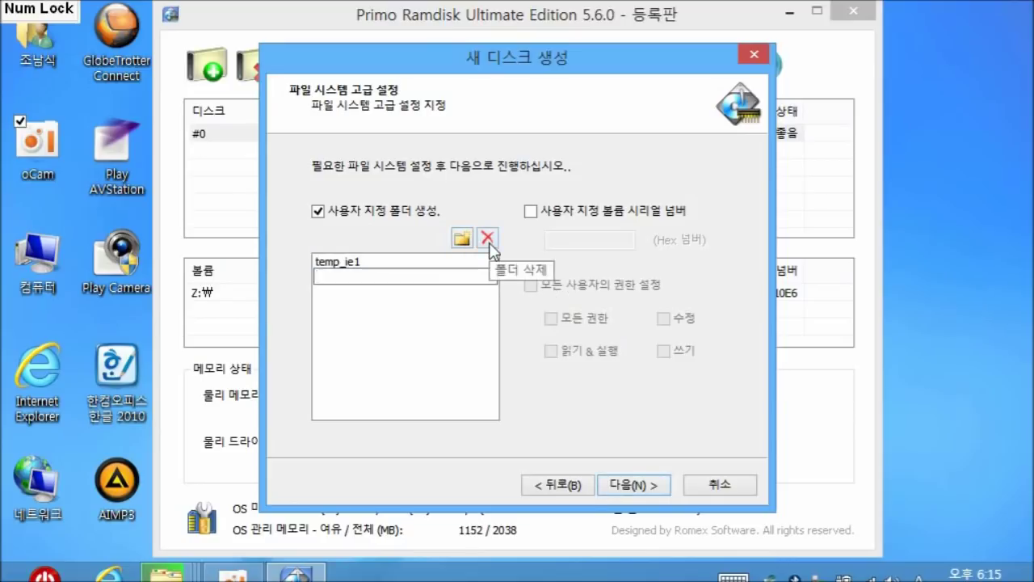
pyautogui.write('temp')
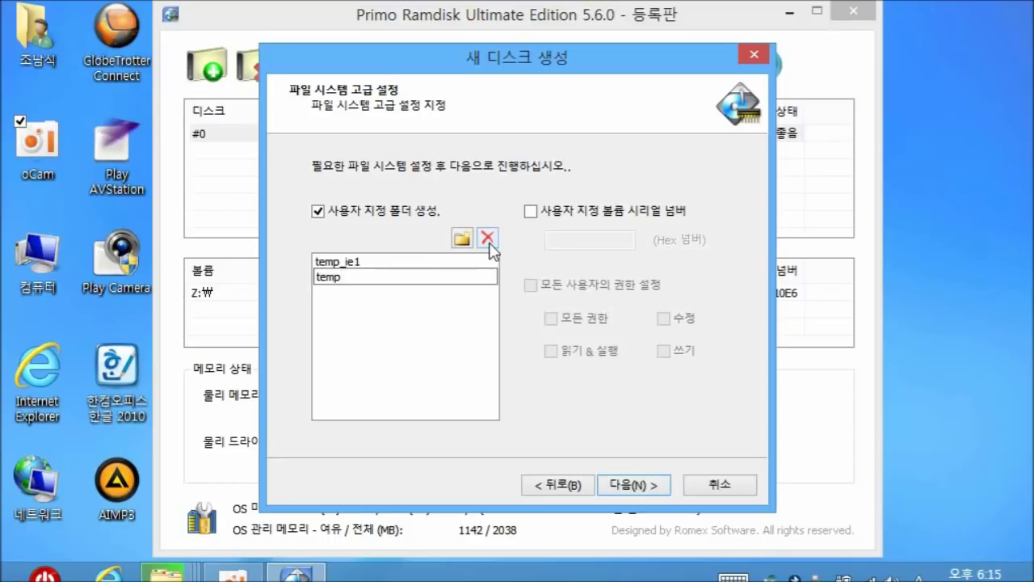
pyautogui.write('_ie')
pyautogui.press('Num_Lock')
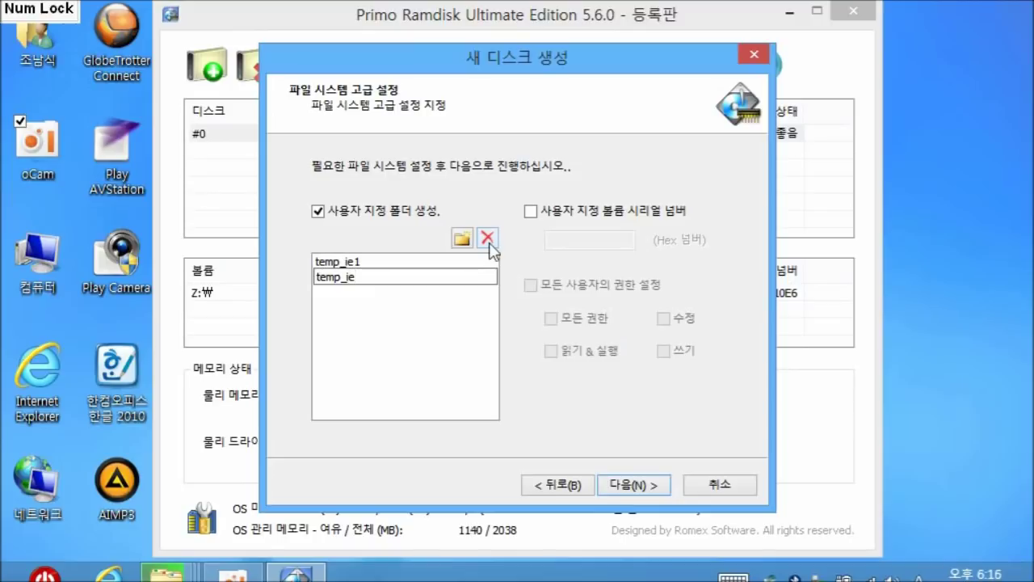
pyautogui.write('2')
pyautogui.press('Return')
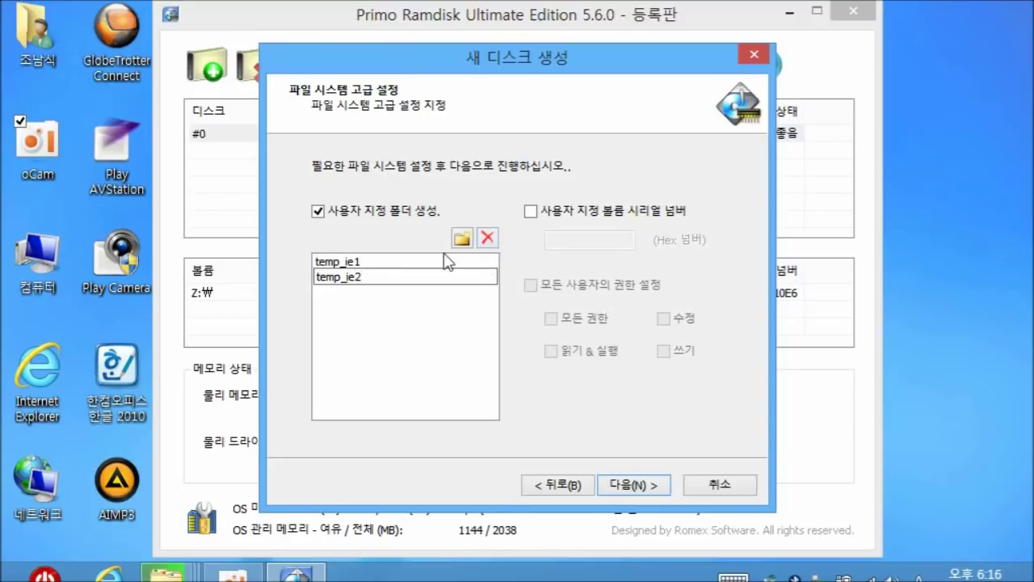
# Add a third user-defined folder named temp_windows.
pyautogui.click(460, 240)
pyautogui.write('t')
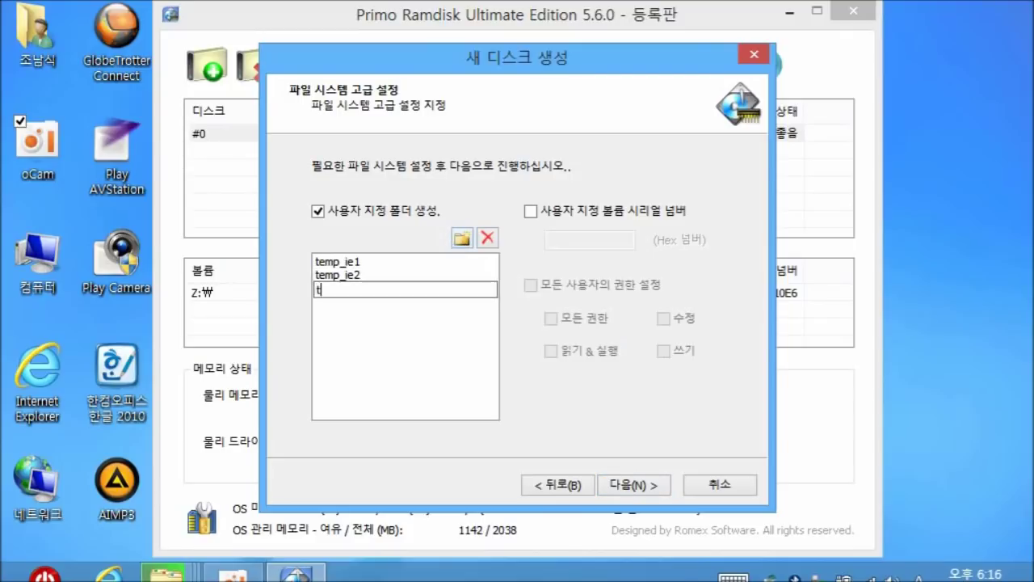
pyautogui.write('emp_windows')
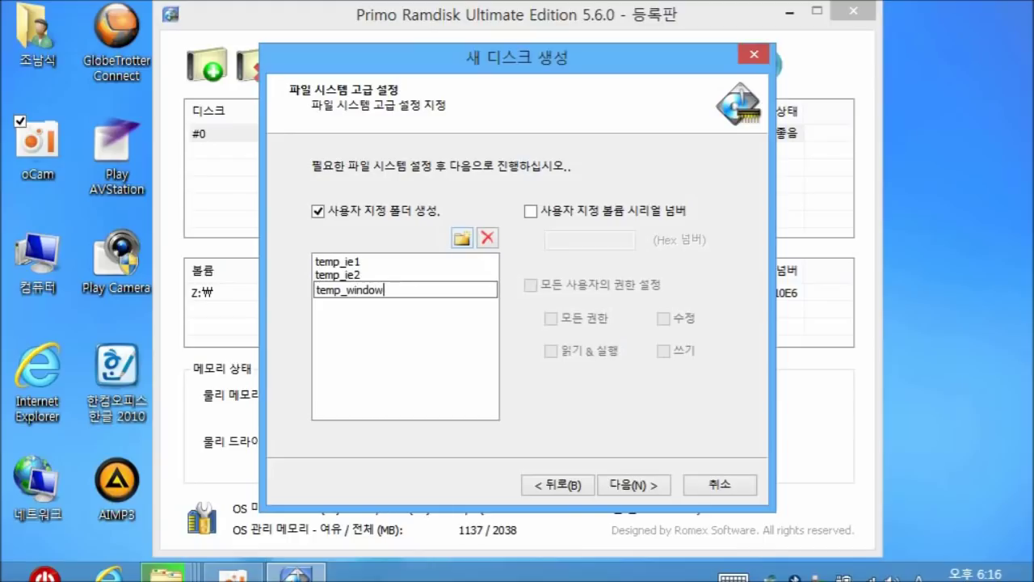
# Add a fourth user-defined folder named temp_etc and accept the advanced file system settings.
pyautogui.click(463, 240)
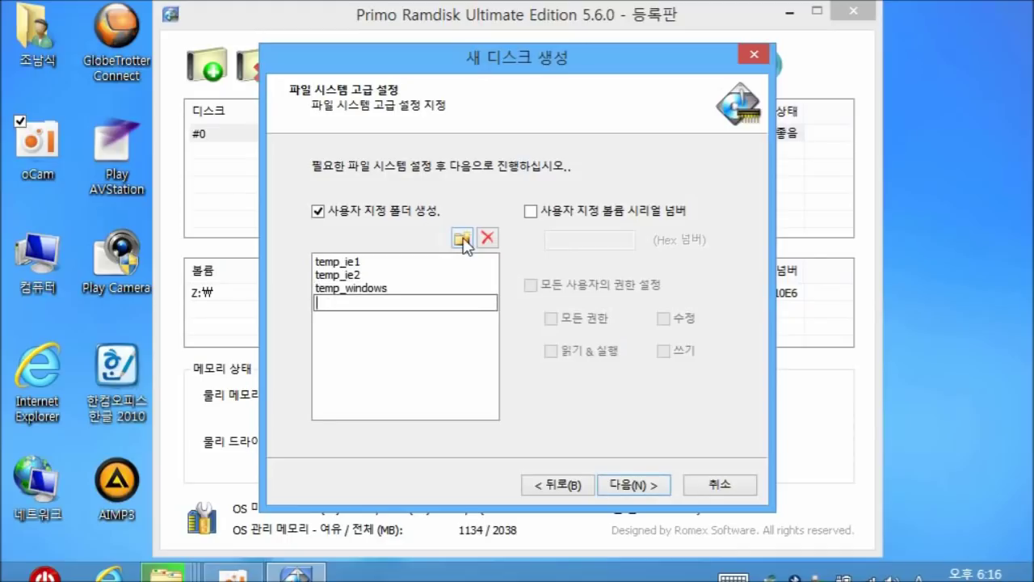
pyautogui.write('temp_etc')
pyautogui.hotkey('ctrl', 'a')
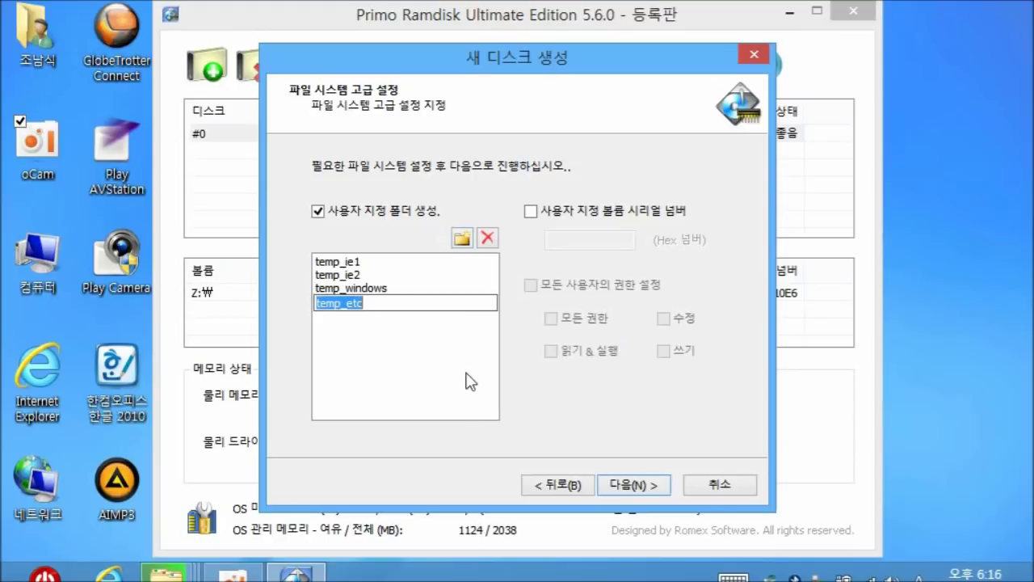
pyautogui.click(626, 488)
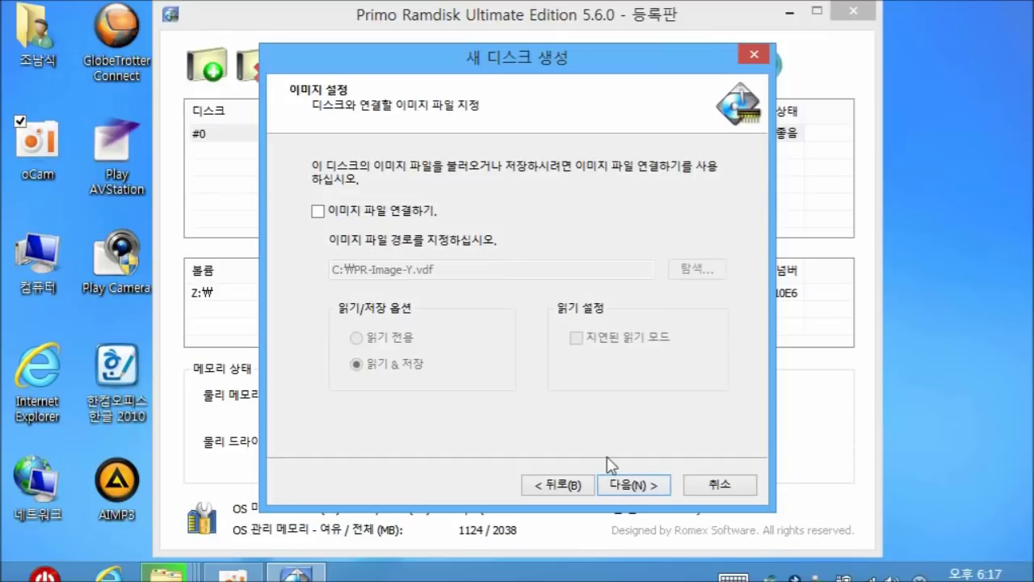
# Leave the disk without a linked image file, review the settings summary and finish creating the disk.
pyautogui.click(642, 485)
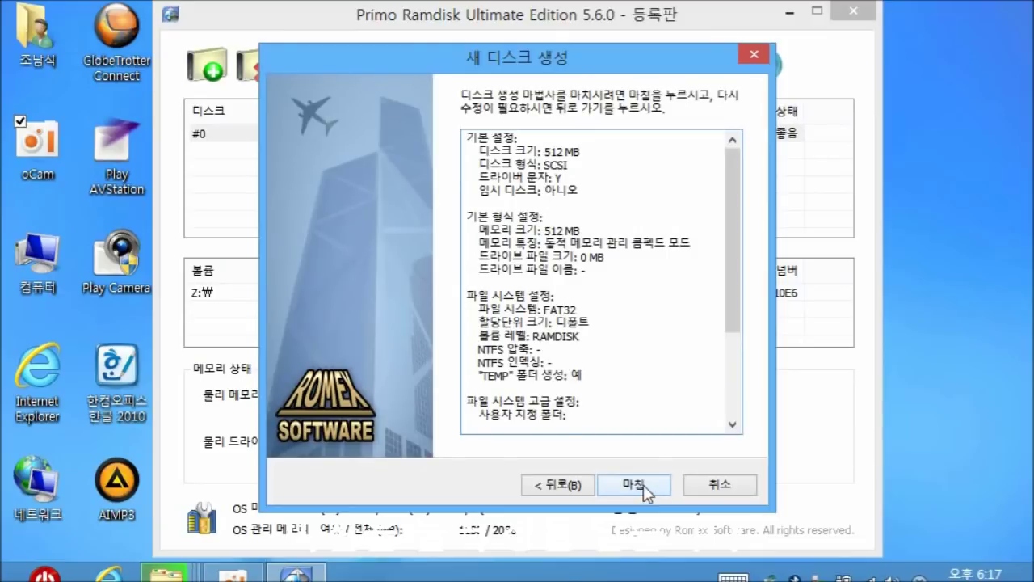
pyautogui.moveTo(739, 300); pyautogui.dragTo(727, 398)
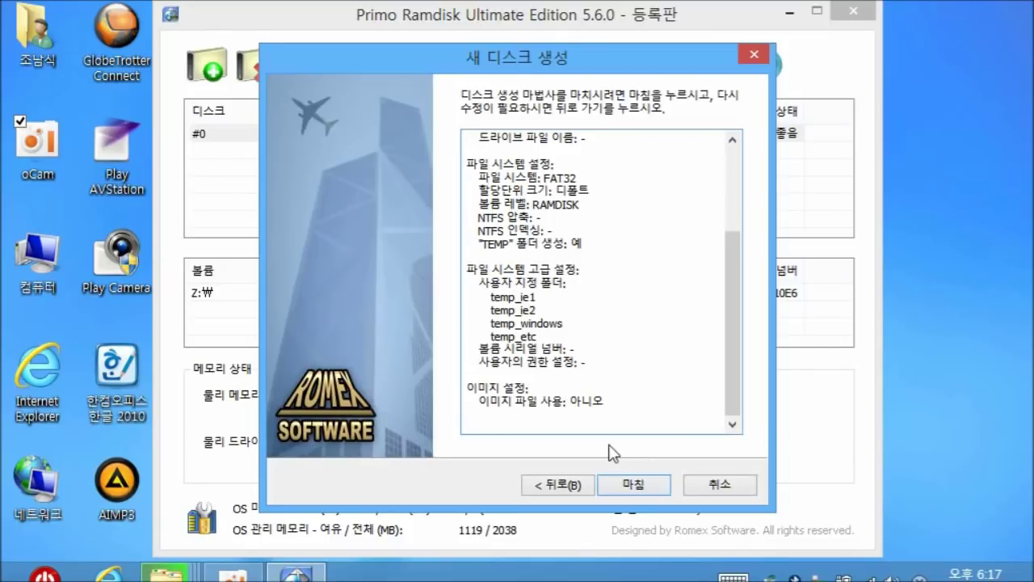
pyautogui.click(623, 485)
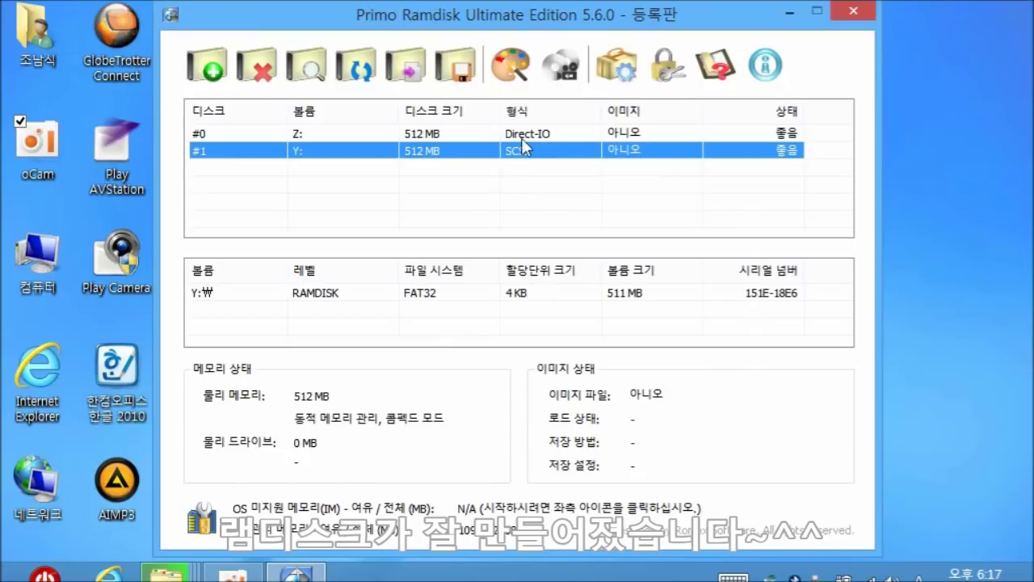
# Switch to File Explorer and open the RAMDISK (Y:) drive to check the folders created on it.
pyautogui.doubleClick(33, 279)
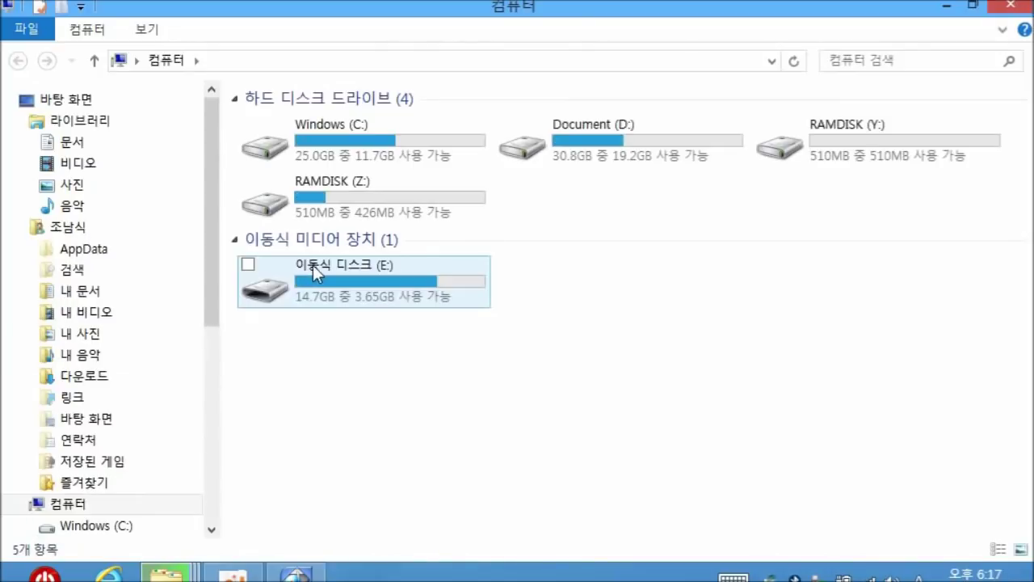
pyautogui.click(397, 202)
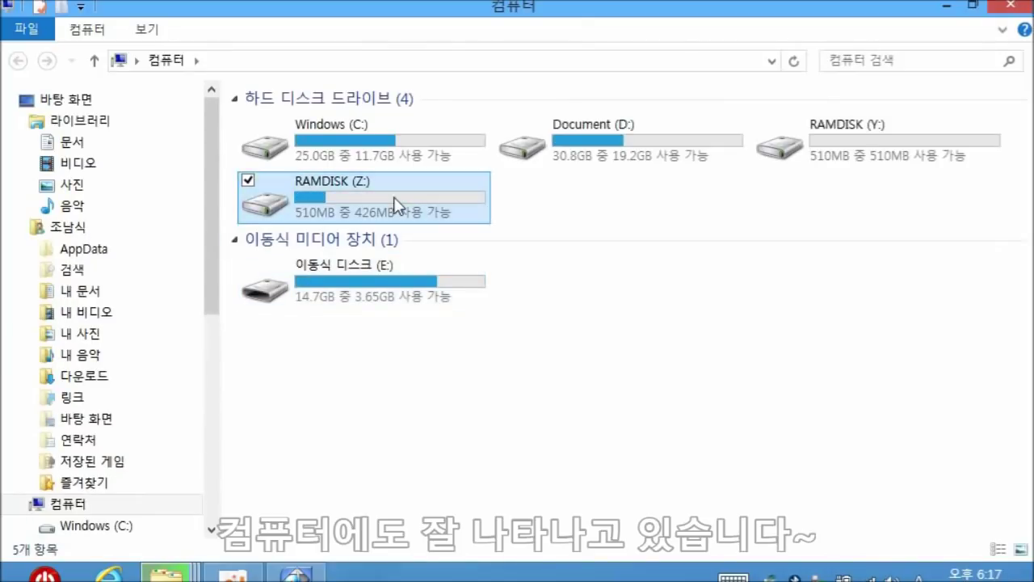
pyautogui.click(779, 152)
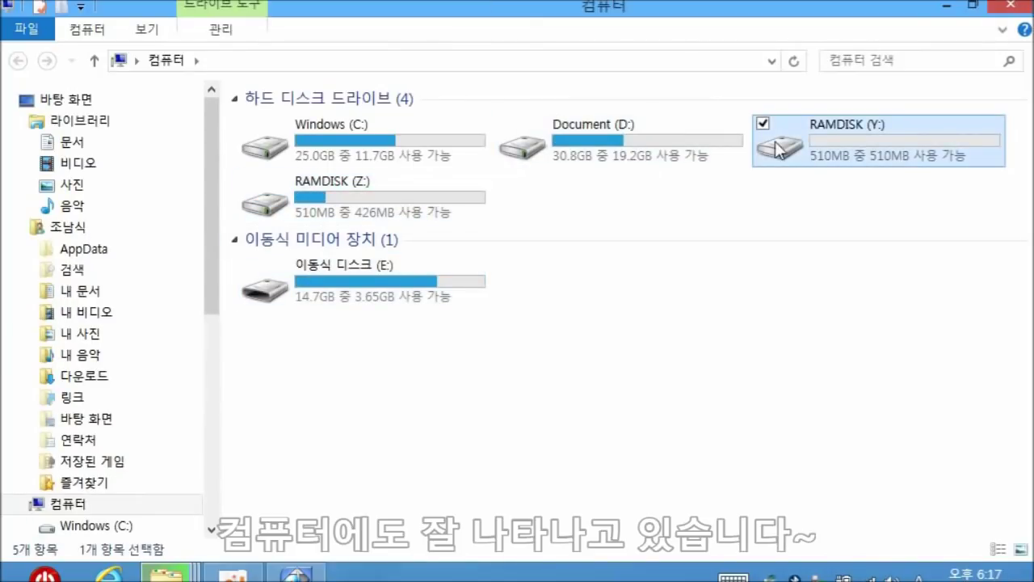
pyautogui.doubleClick(778, 153)
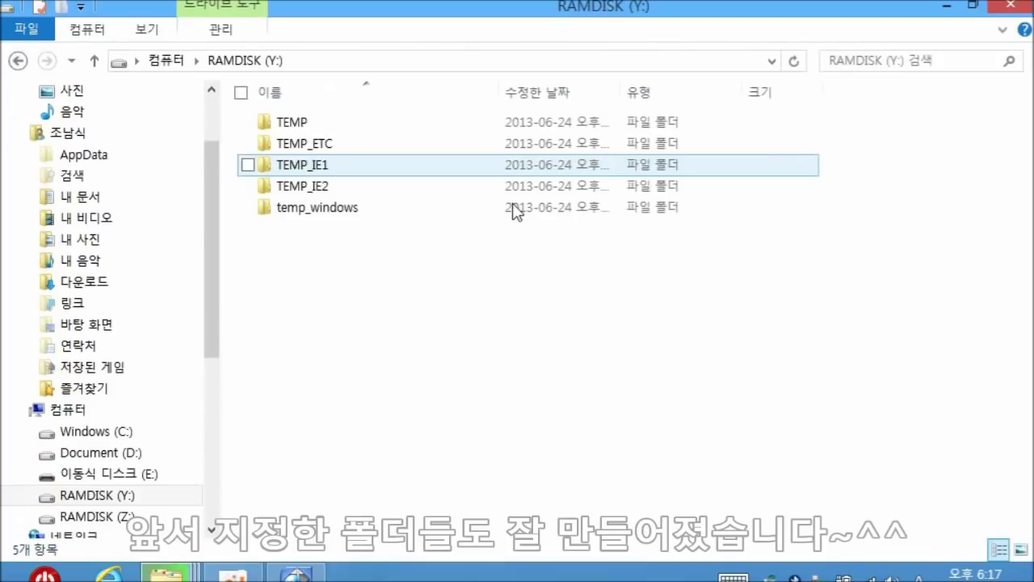
pyautogui.moveTo(676, 254); pyautogui.dragTo(304, 98)
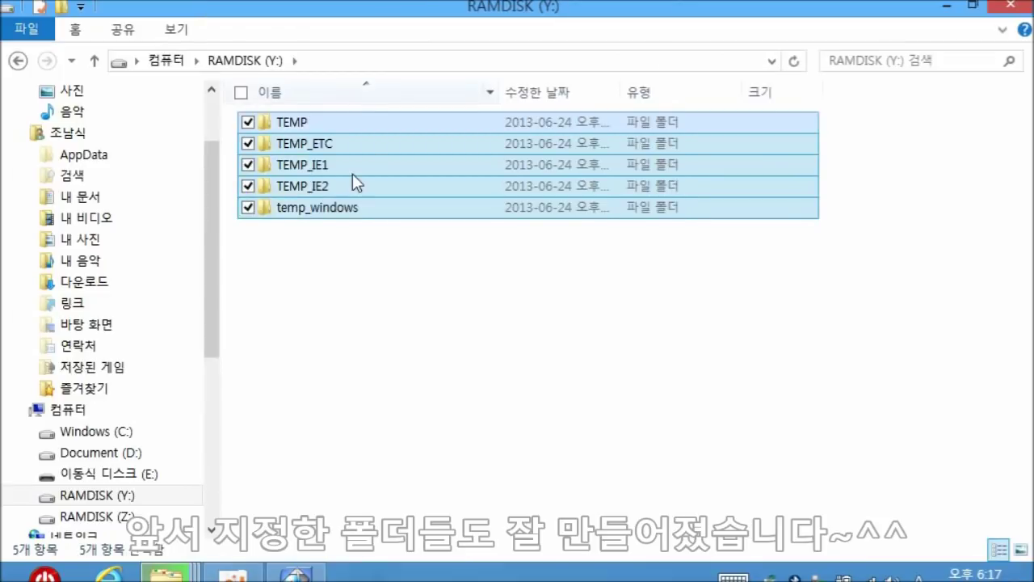
pyautogui.click(412, 254)
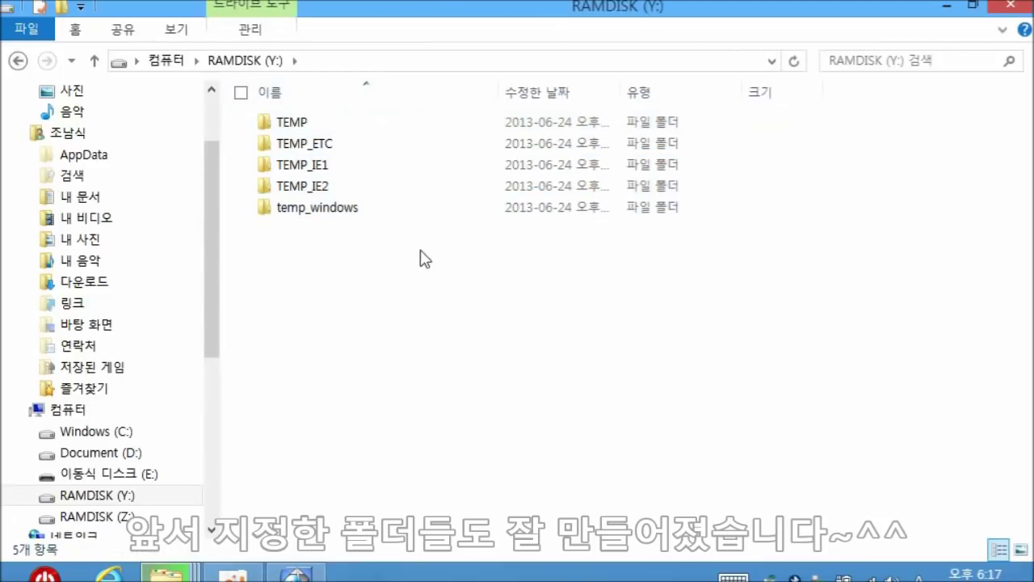